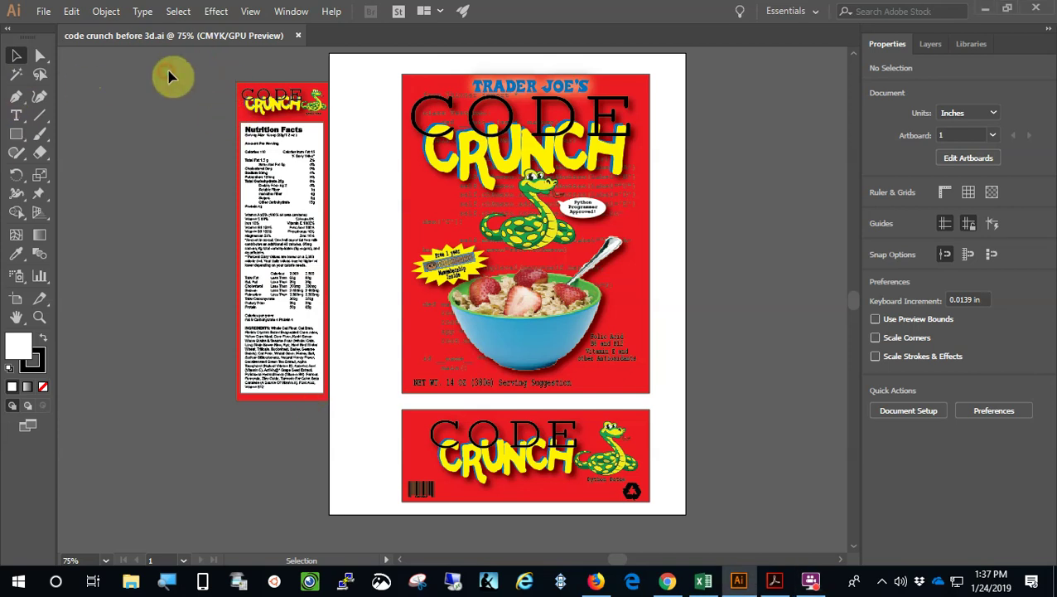
# Marquee-select the nutrition facts panel and group its objects
pyautogui.moveTo(178, 66); pyautogui.dragTo(355, 431)
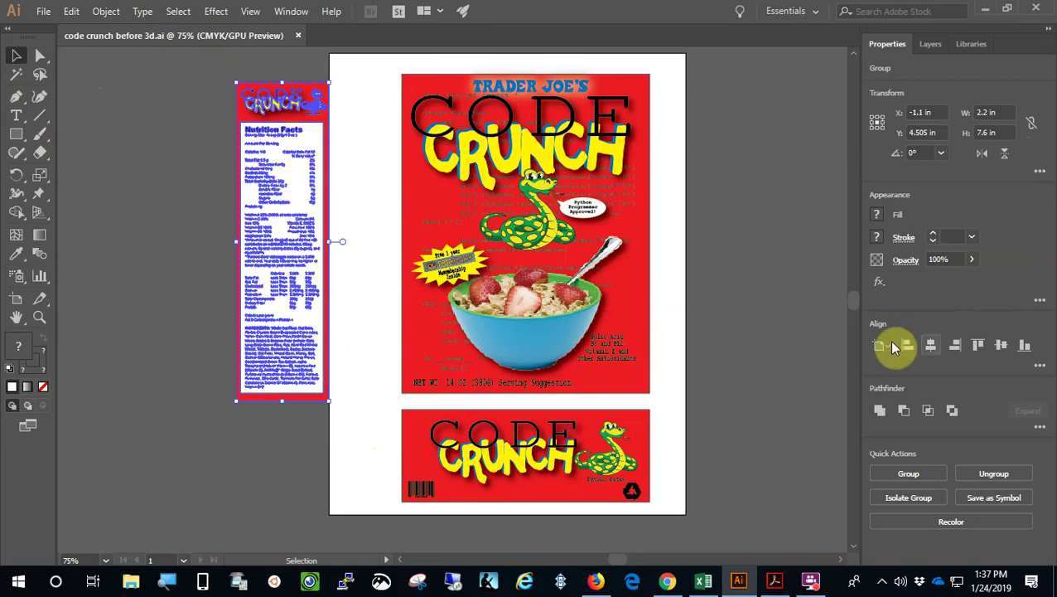
pyautogui.click(908, 473)
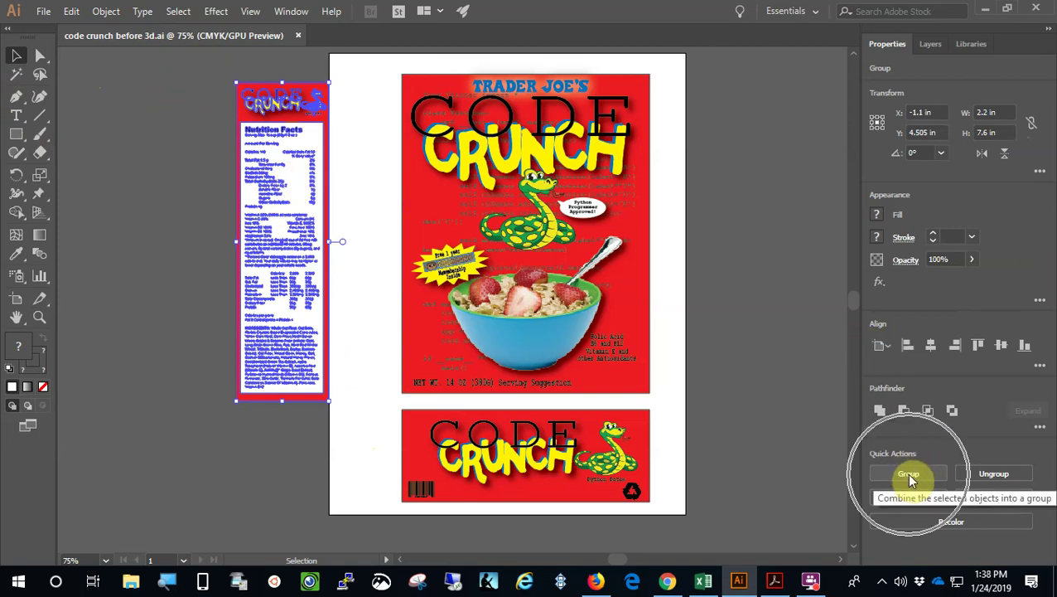
pyautogui.click(908, 474)
pyautogui.click(908, 473)
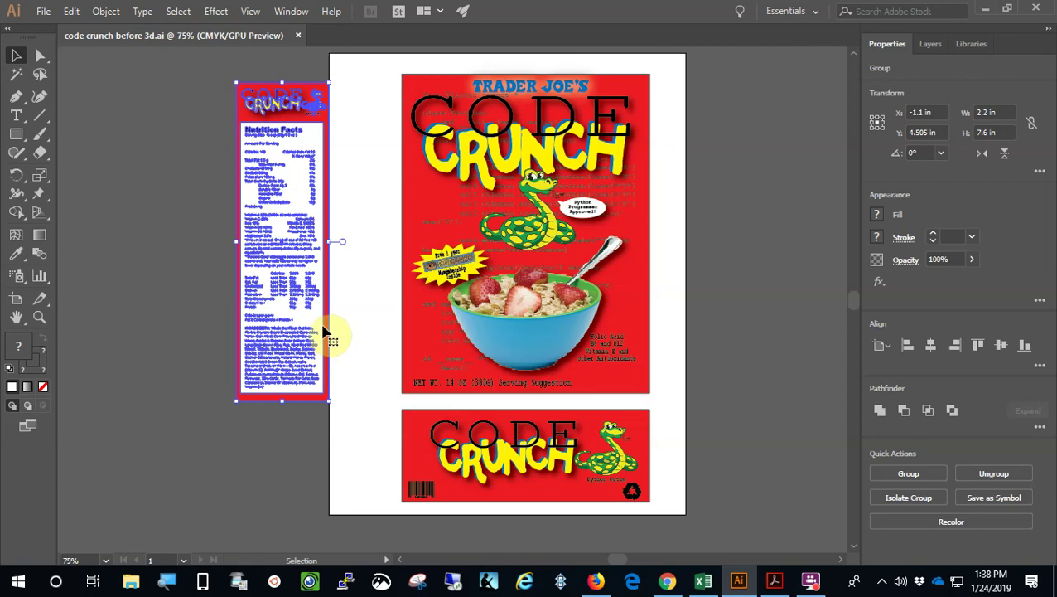
# Group the bottom Code Crunch banner's objects, then group the front cereal box panel
pyautogui.click(385, 397)
pyautogui.moveTo(383, 406); pyautogui.dragTo(700, 527)
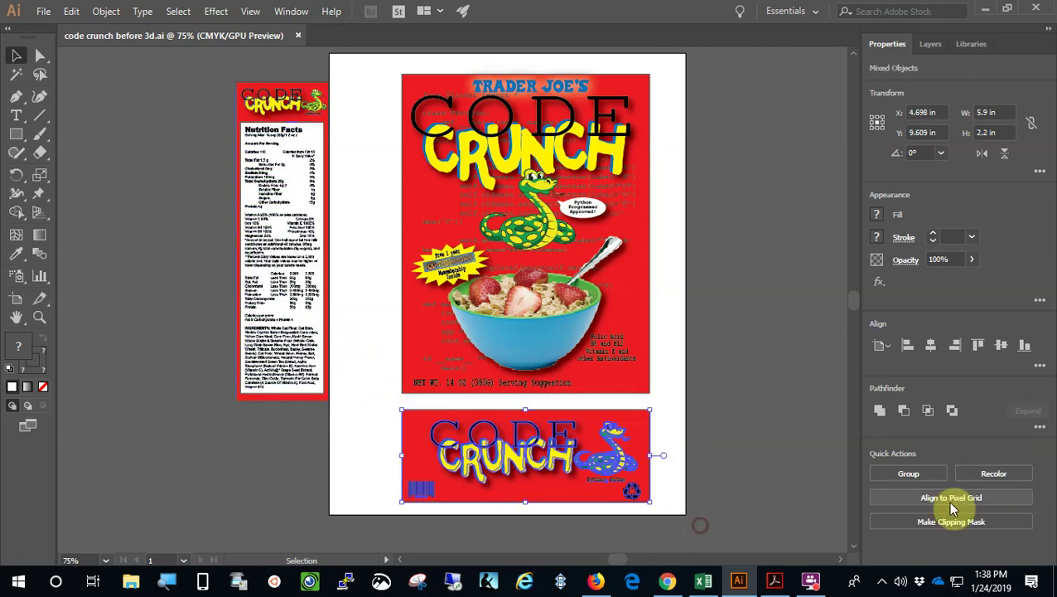
pyautogui.click(908, 473)
pyautogui.moveTo(610, 391); pyautogui.dragTo(664, 396)
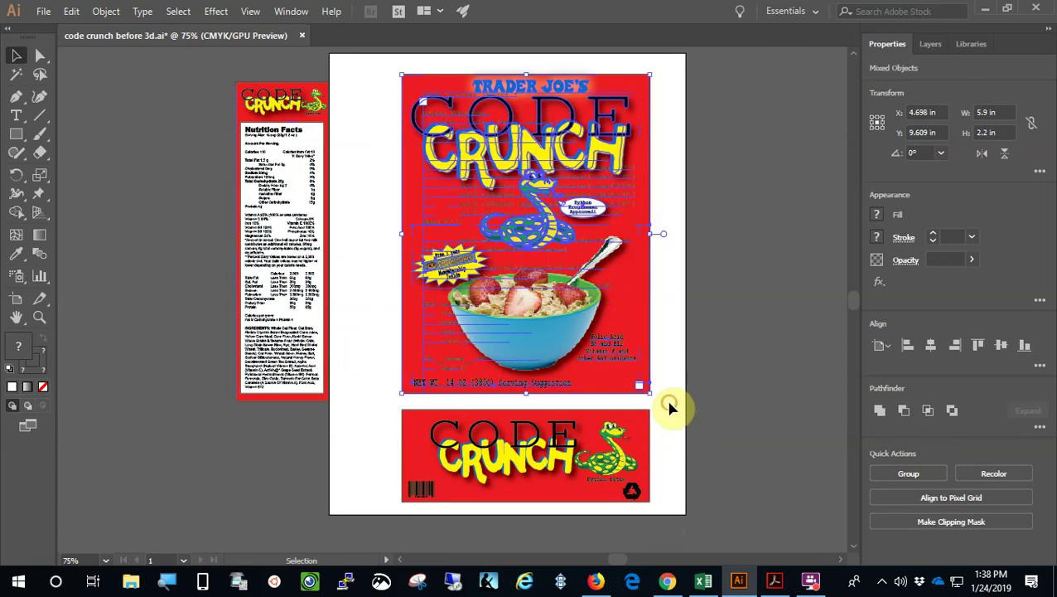
pyautogui.click(908, 473)
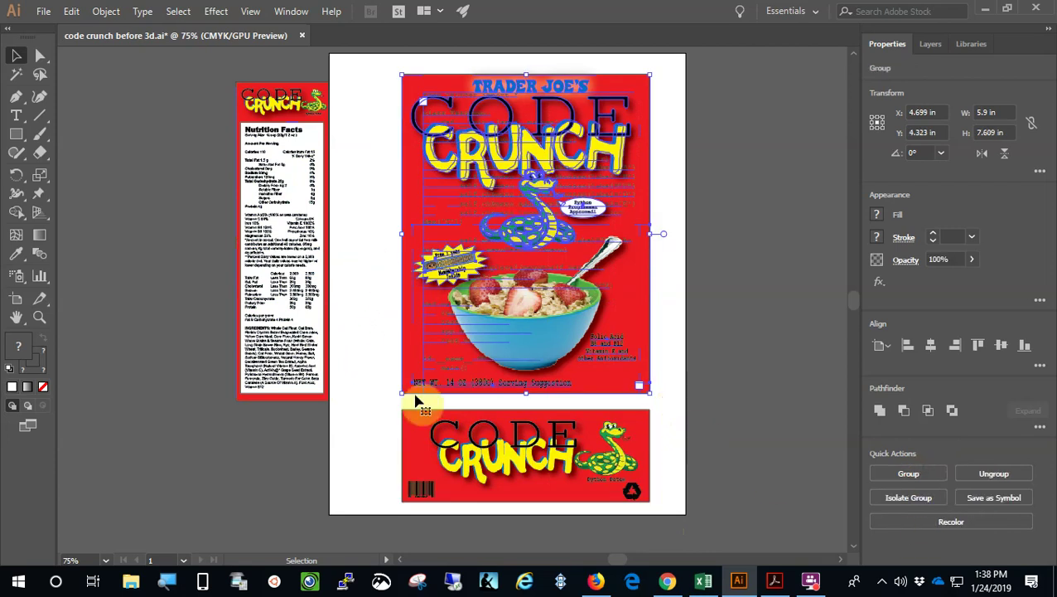
# Drag the bottom banner group up until it butts against the front panel's bottom edge
pyautogui.moveTo(424, 448); pyautogui.dragTo(420, 430)
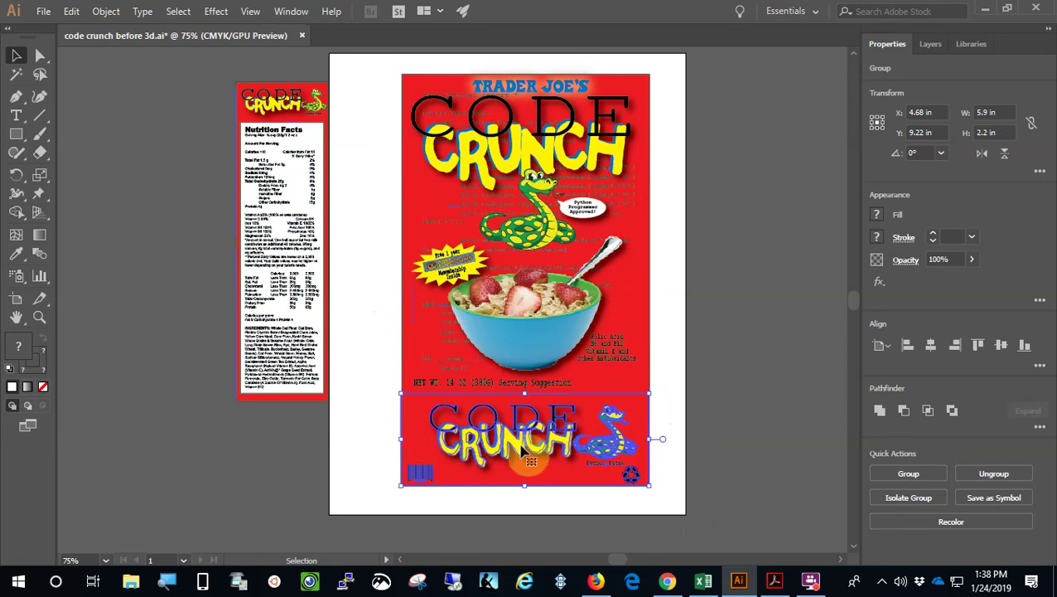
pyautogui.moveTo(518, 440); pyautogui.dragTo(526, 448)
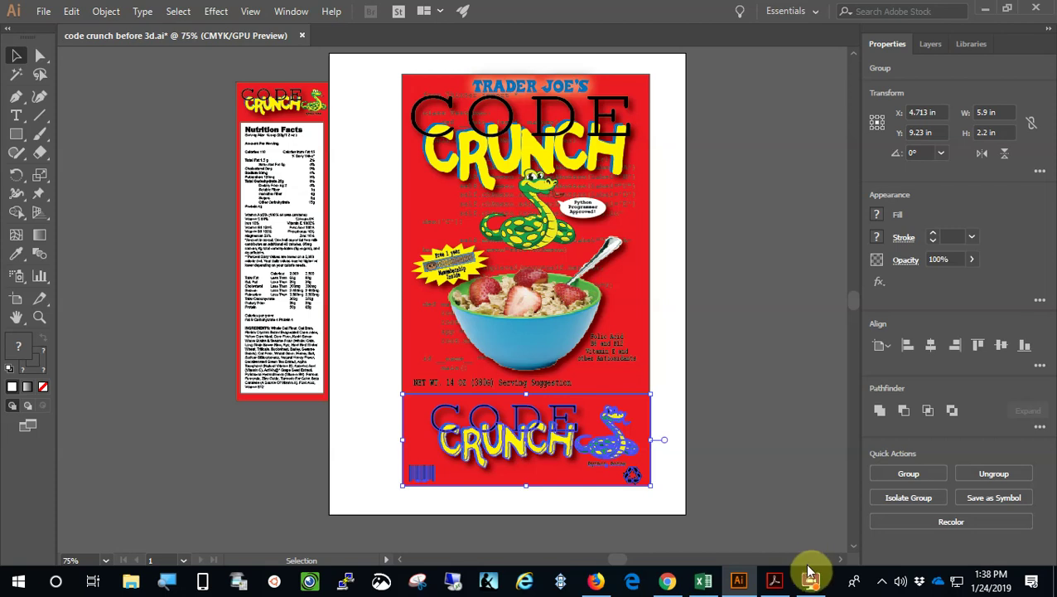
# Rotate the nutrition facts group 90° and place it against the bottom banner's left edge
pyautogui.click(293, 238)
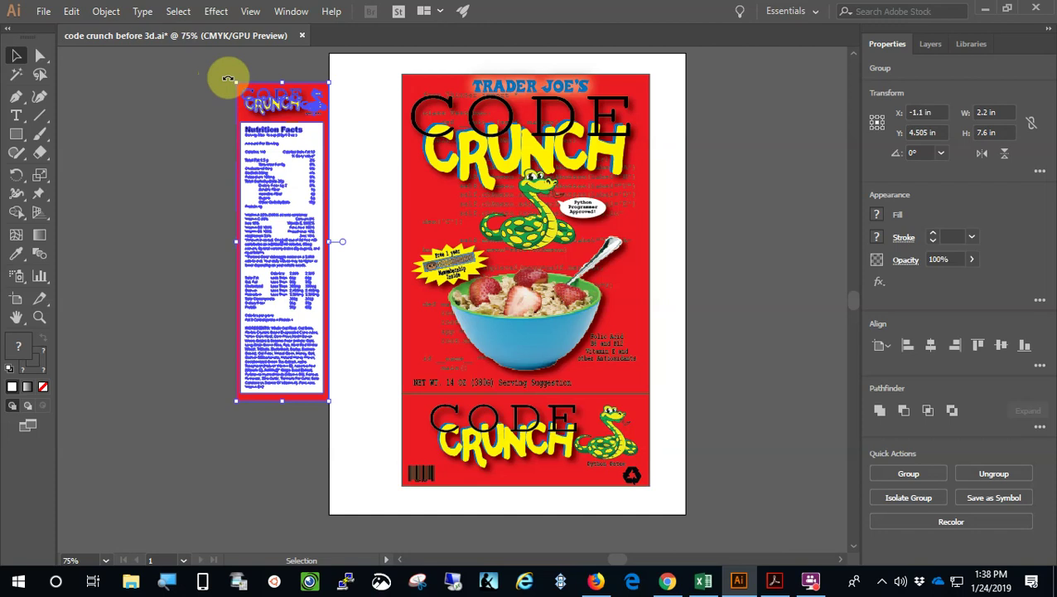
pyautogui.moveTo(225, 77); pyautogui.dragTo(123, 318)
pyautogui.click(18, 53)
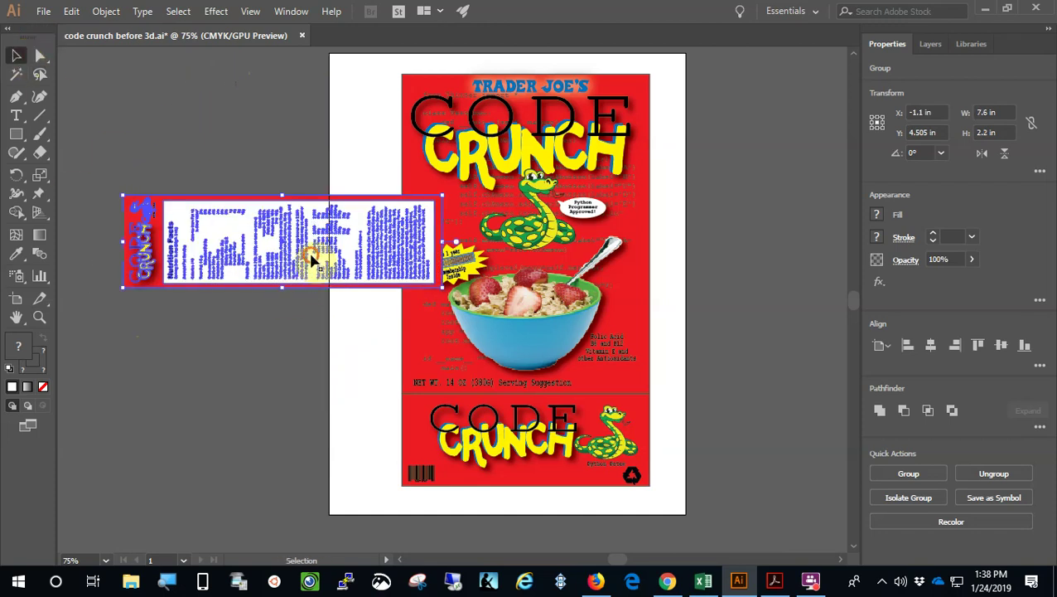
pyautogui.moveTo(306, 273); pyautogui.dragTo(276, 461)
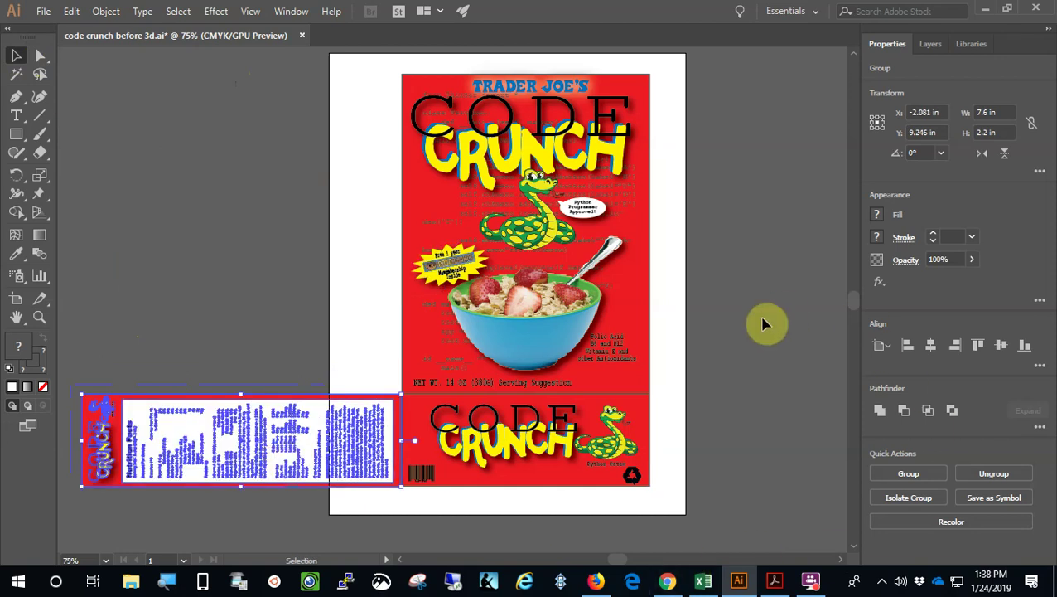
pyautogui.click(686, 354)
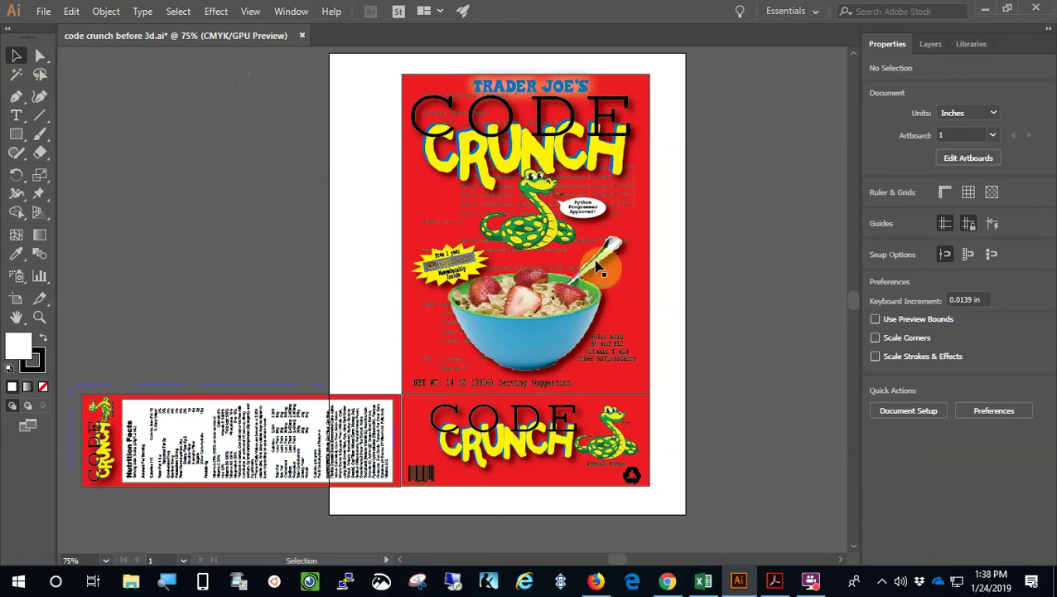
# Shear the front panel with Free Transform, dragging its right-middle handle down so the top slopes right
pyautogui.click(493, 212)
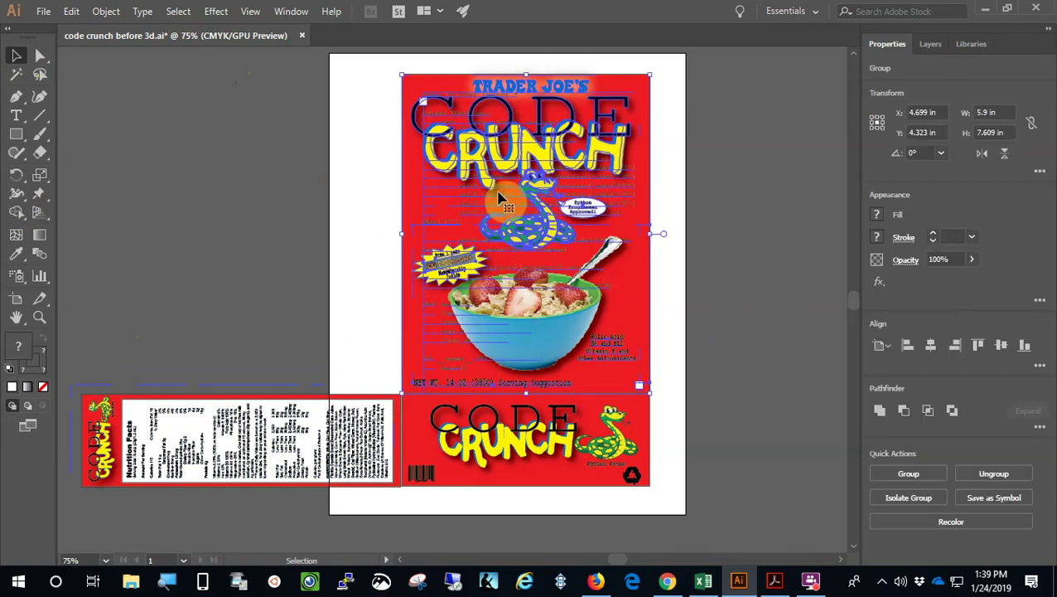
pyautogui.click(39, 195)
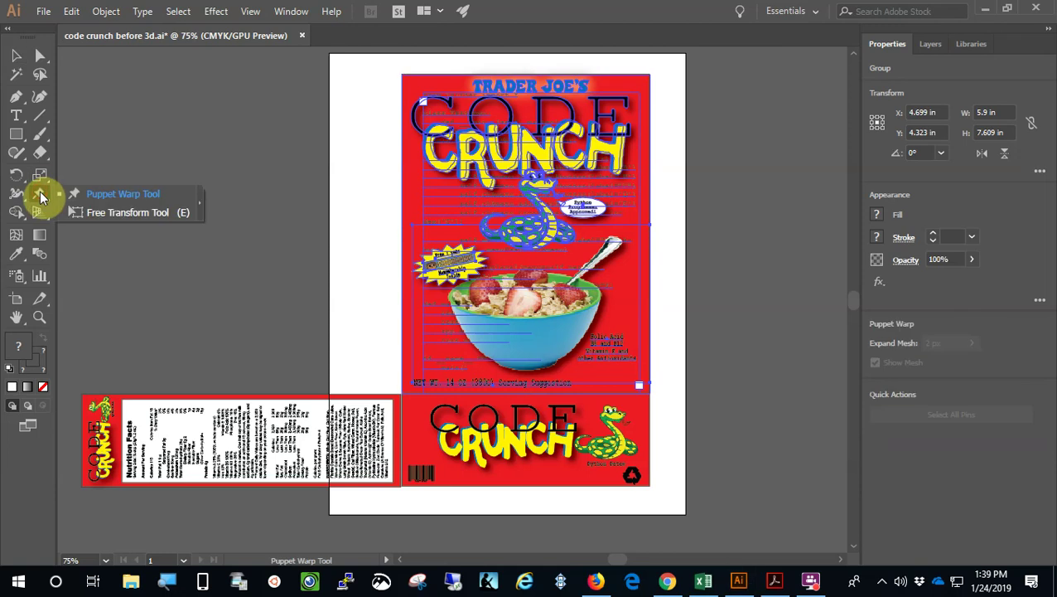
pyautogui.click(102, 212)
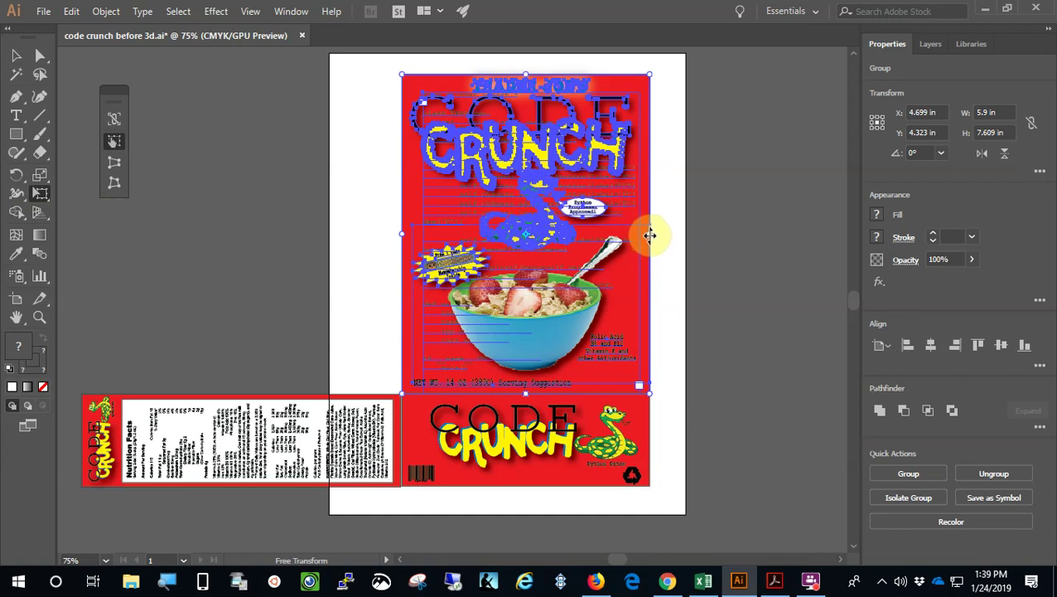
pyautogui.moveTo(648, 232); pyautogui.dragTo(649, 281)
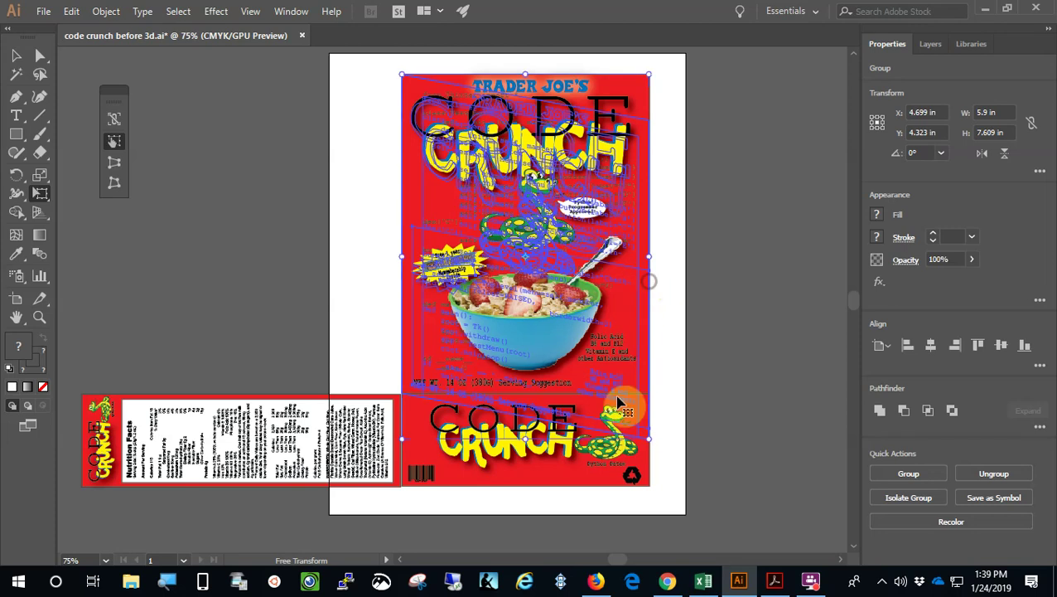
pyautogui.moveTo(649, 281); pyautogui.dragTo(649, 281)
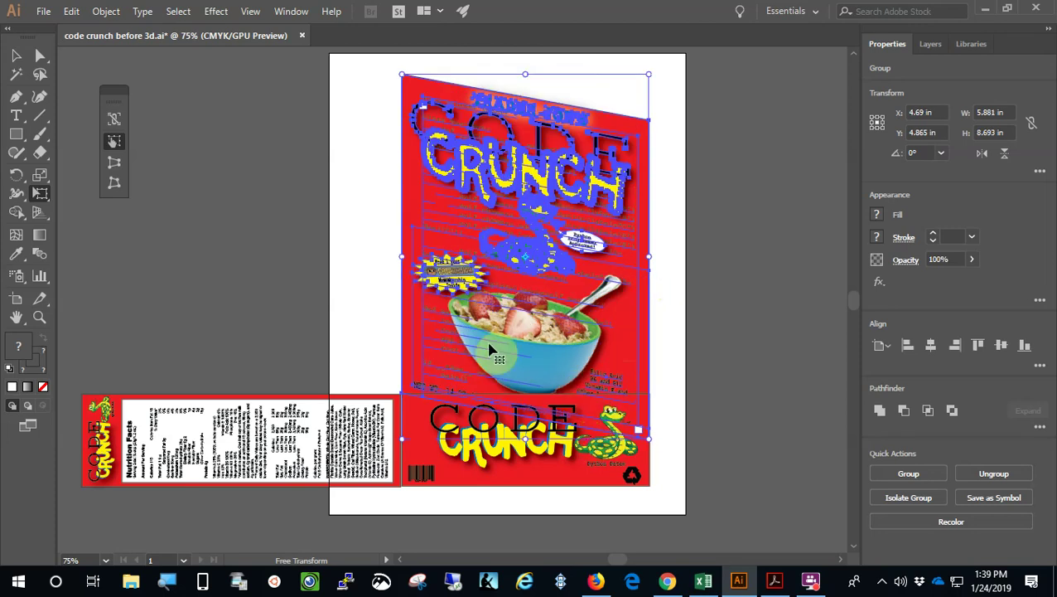
# Rotate the skewed front panel using its lower-left corner as the pivot
pyautogui.click(20, 183)
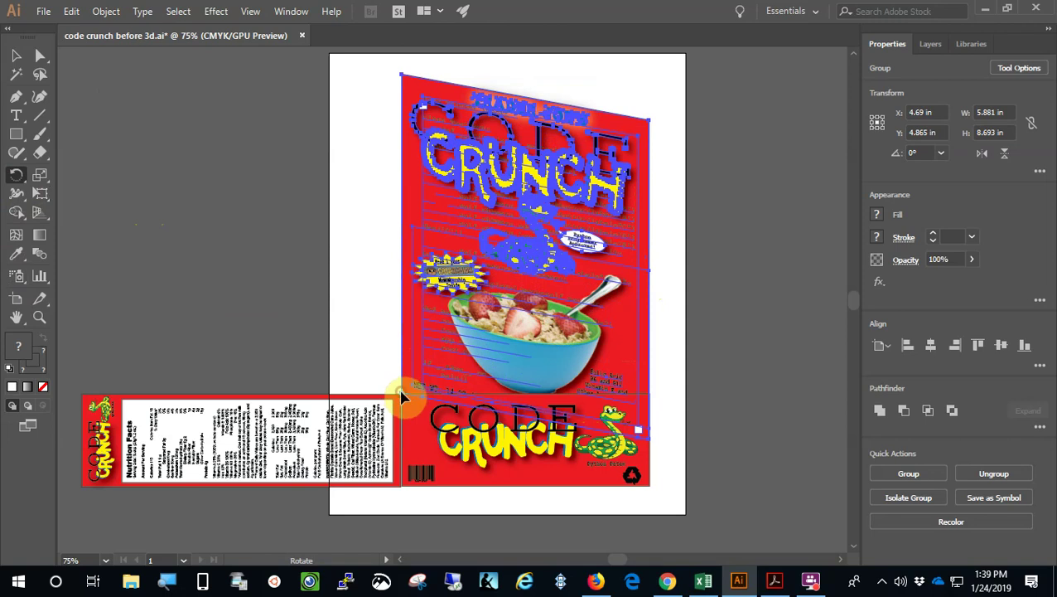
pyautogui.click(401, 395)
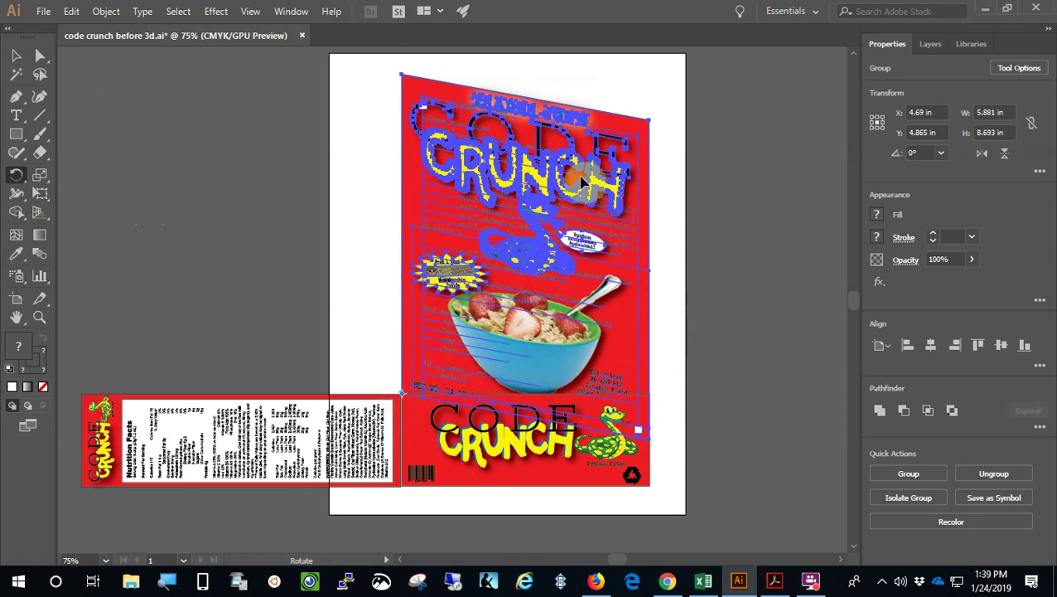
pyautogui.moveTo(694, 255); pyautogui.dragTo(679, 179)
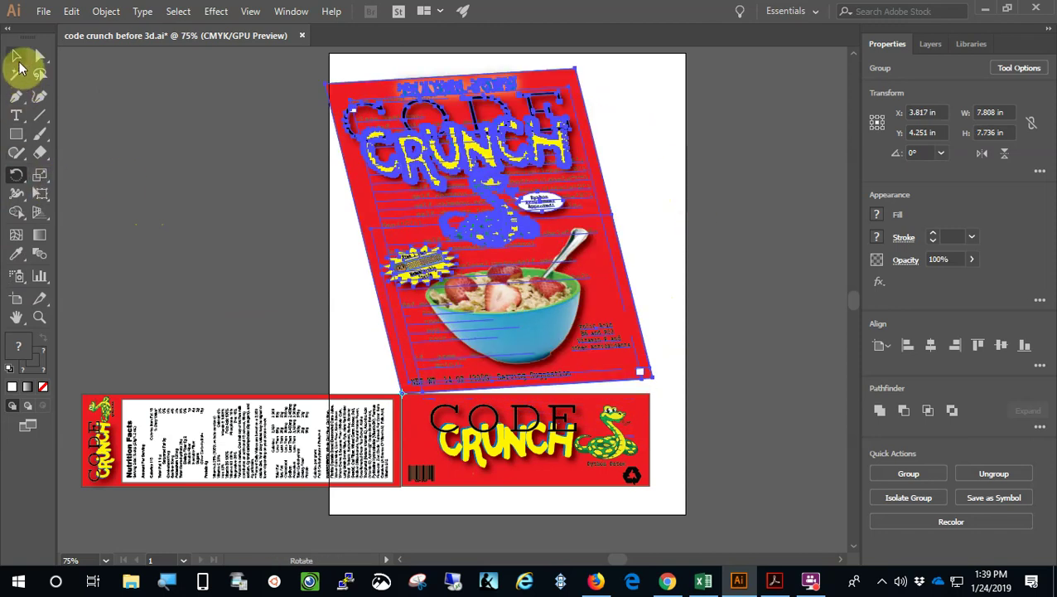
# Free-transform the bottom Code Crunch banner, raising its right end to meet the tilted front panel
pyautogui.click(19, 66)
pyautogui.click(497, 446)
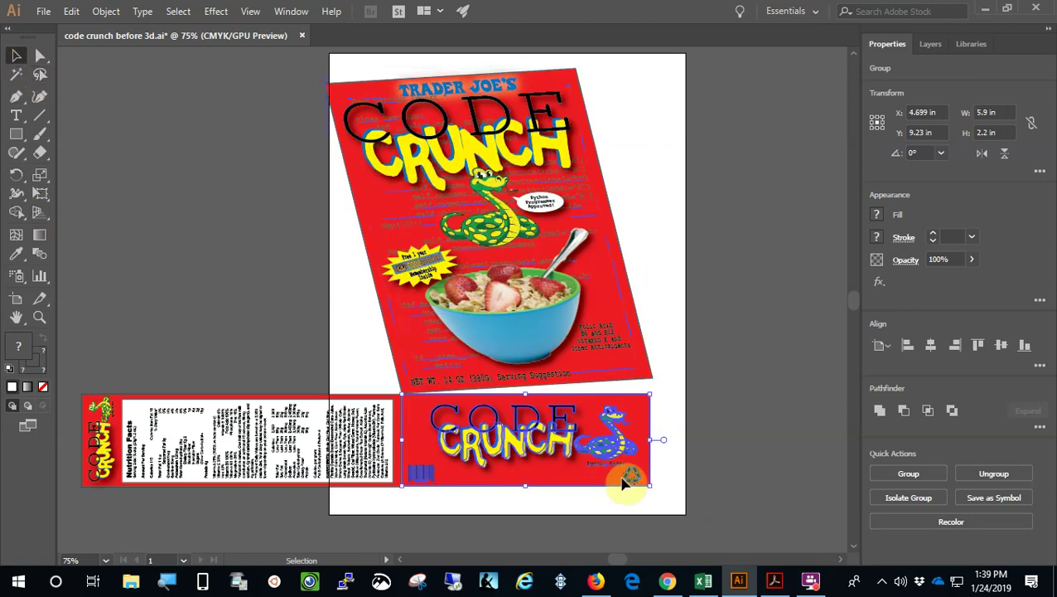
pyautogui.click(40, 193)
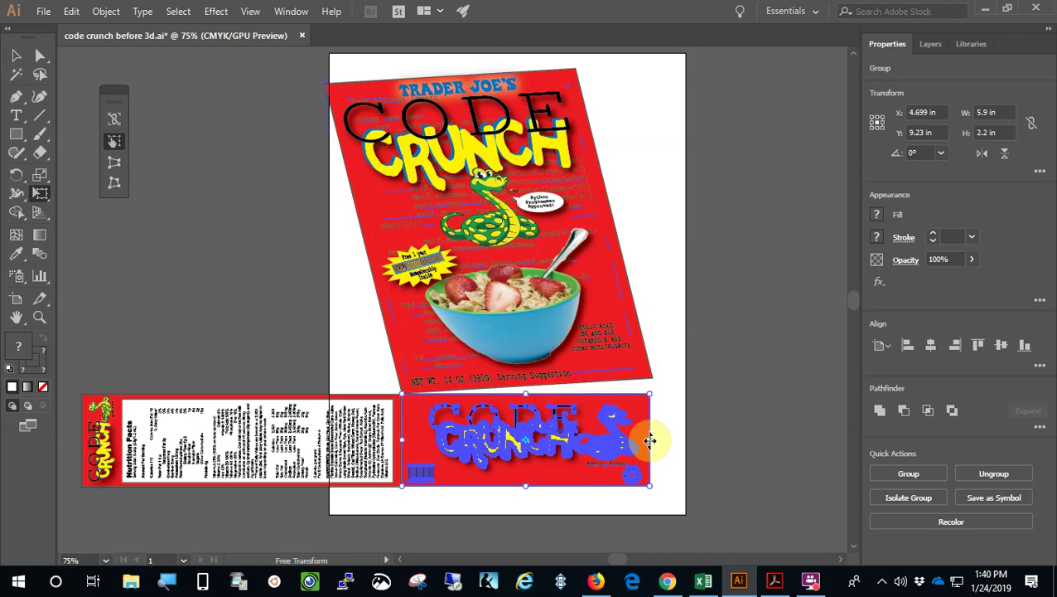
pyautogui.moveTo(651, 441)
pyautogui.mouseDown()
pyautogui.moveTo(640, 491)
pyautogui.moveTo(659, 441)
pyautogui.moveTo(661, 333)
pyautogui.moveTo(653, 441)
pyautogui.moveTo(652, 426)
pyautogui.mouseUp()
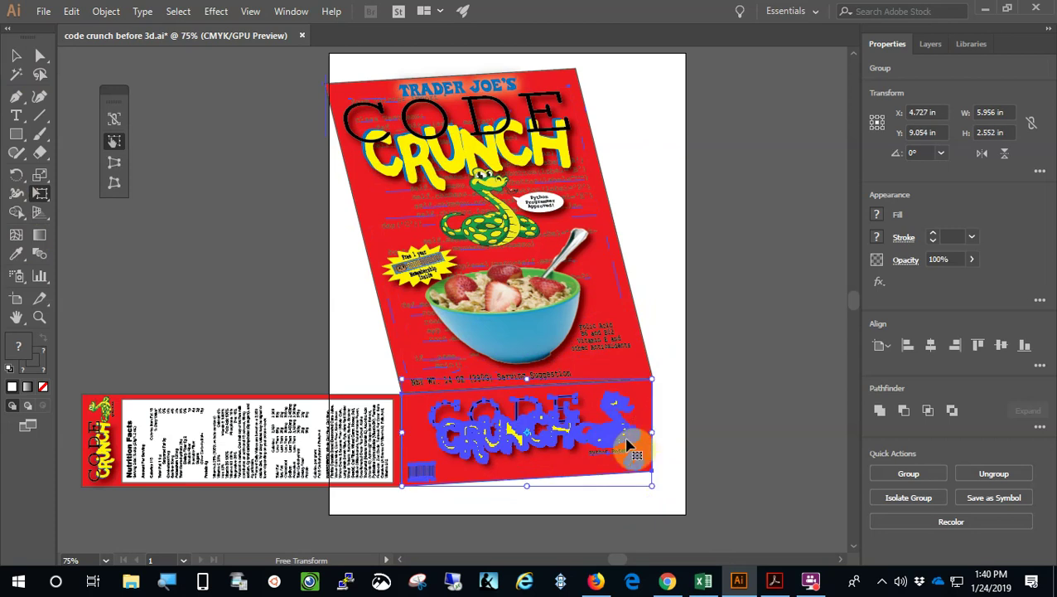
# Free-transform the nutrition facts panel, dragging its left handle up along the front's left edge
pyautogui.click(18, 60)
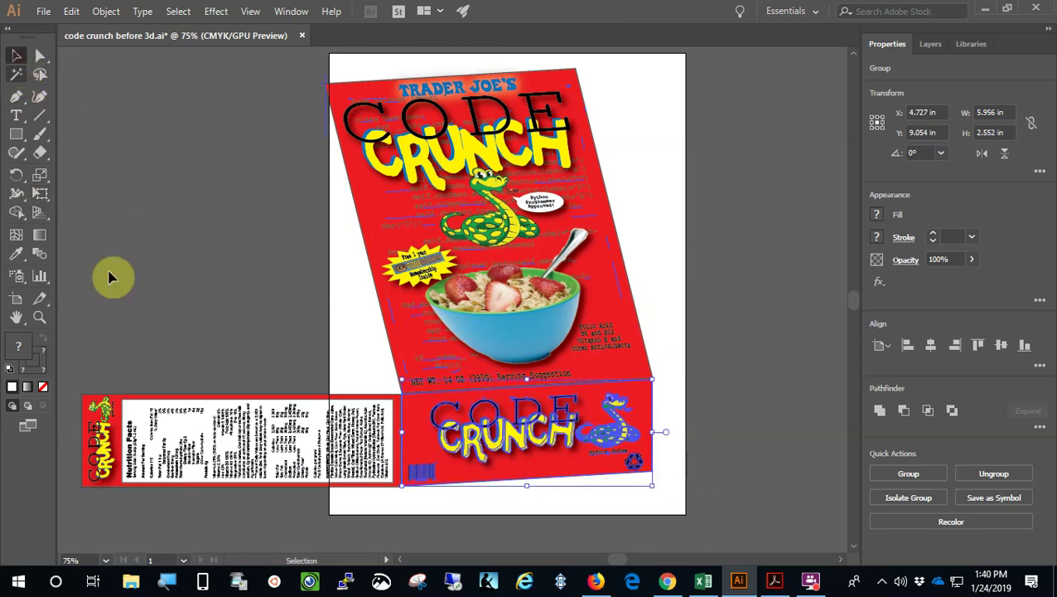
pyautogui.click(197, 435)
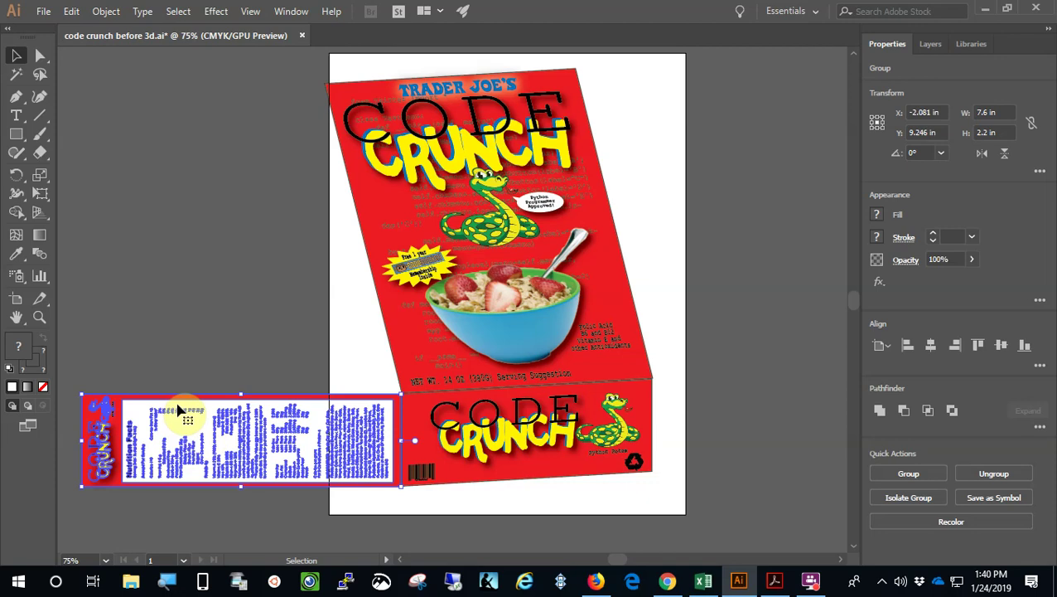
pyautogui.click(40, 196)
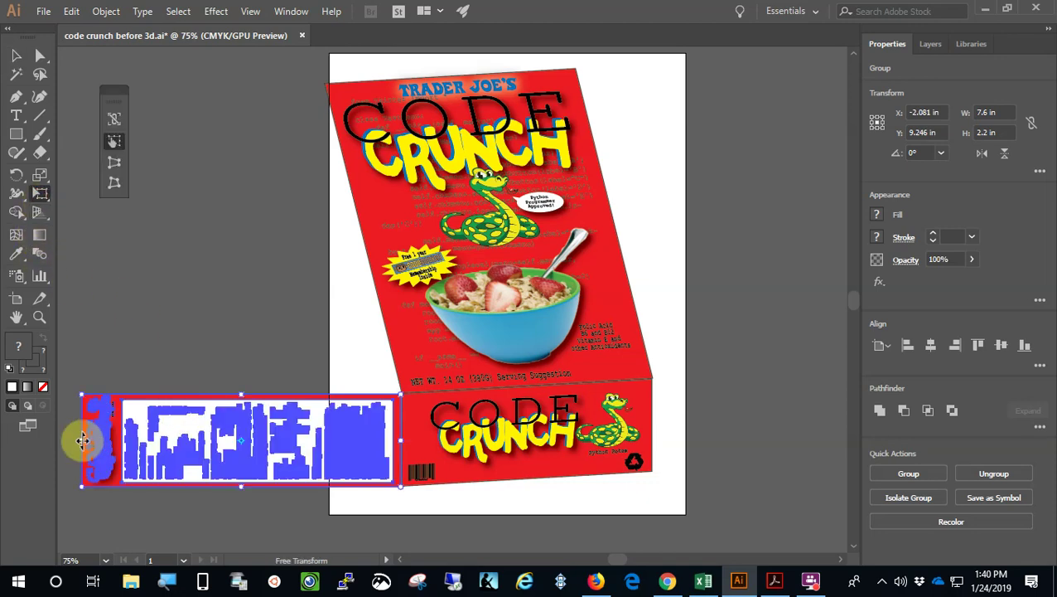
pyautogui.moveTo(82, 441); pyautogui.dragTo(322, 130)
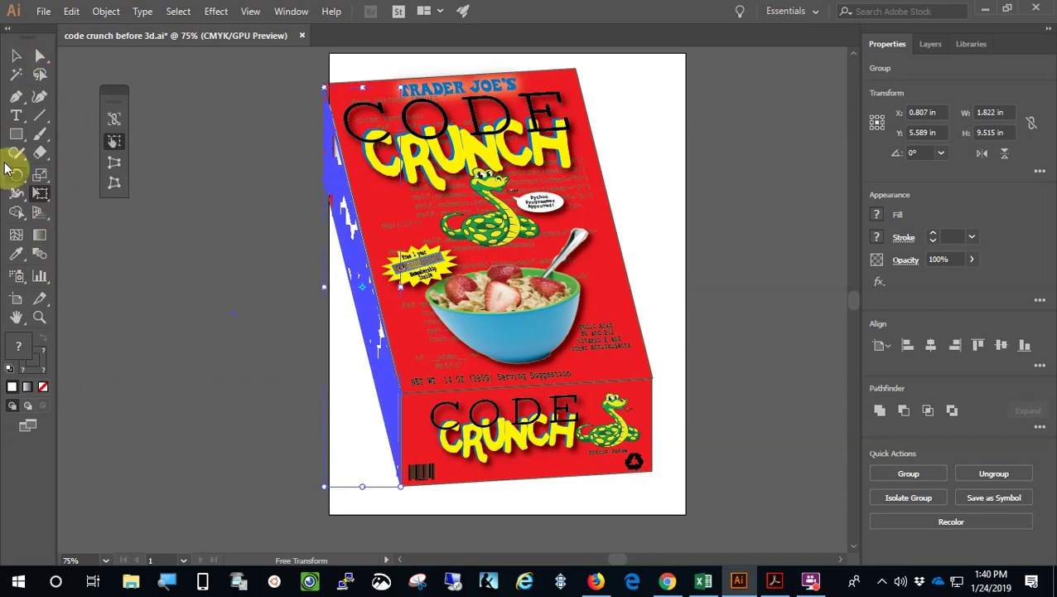
# Select the whole box group, scale it down from a corner and move it up the page
pyautogui.click(17, 57)
pyautogui.click(205, 288)
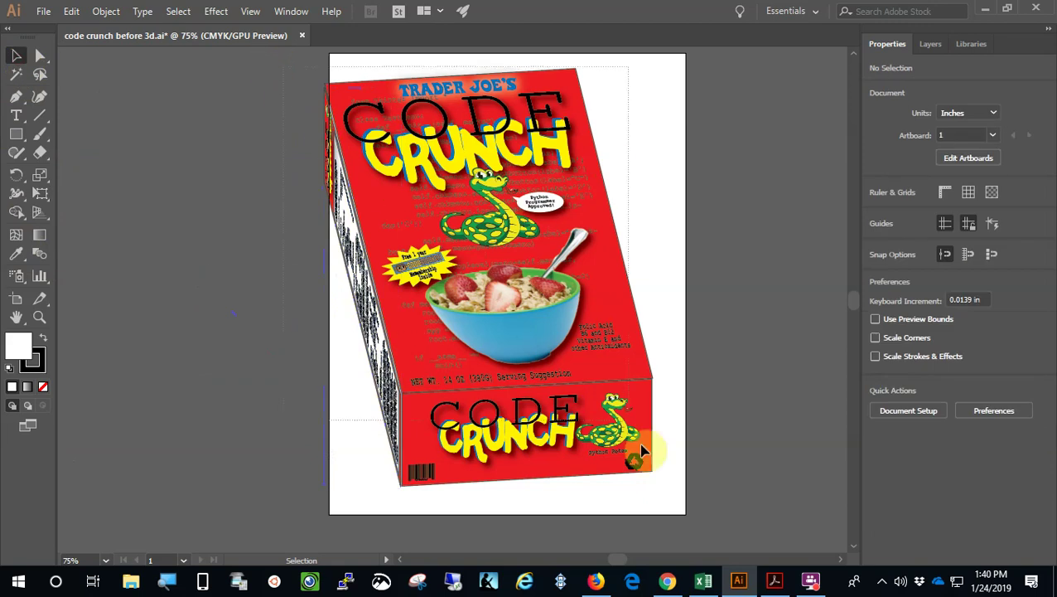
pyautogui.moveTo(667, 487); pyautogui.dragTo(651, 478)
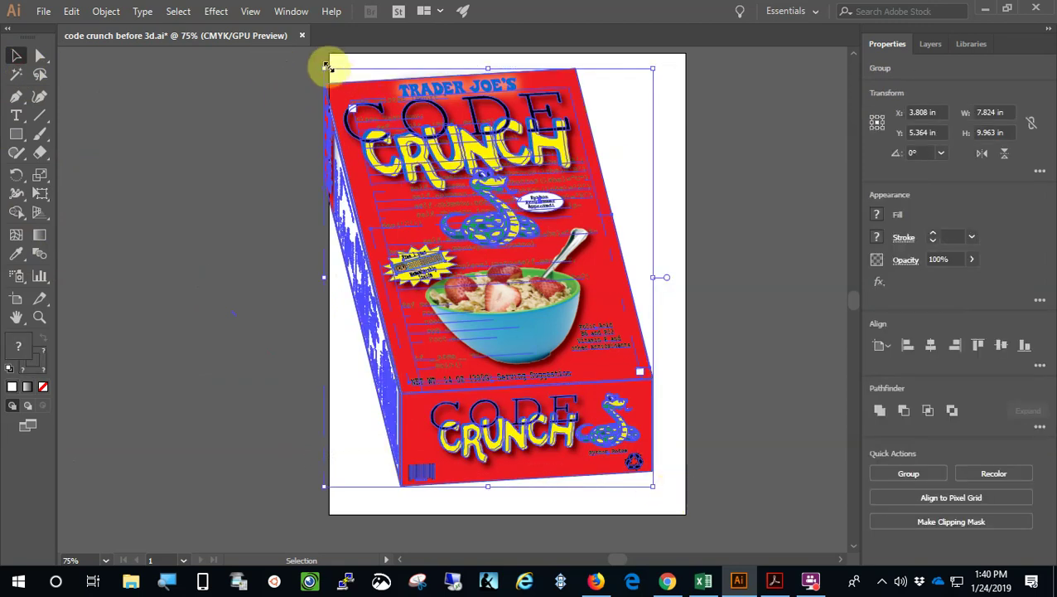
pyautogui.moveTo(326, 65); pyautogui.dragTo(366, 116)
pyautogui.moveTo(545, 330); pyautogui.dragTo(543, 278)
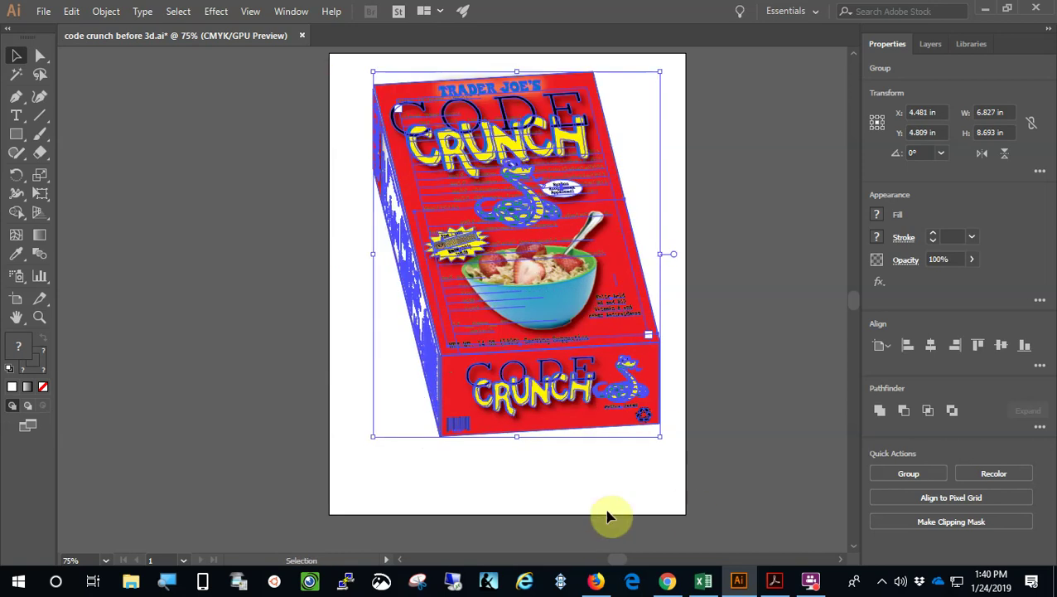
# Start a text line below the box for the author's name
pyautogui.click(510, 489)
pyautogui.click(16, 115)
pyautogui.click(443, 466)
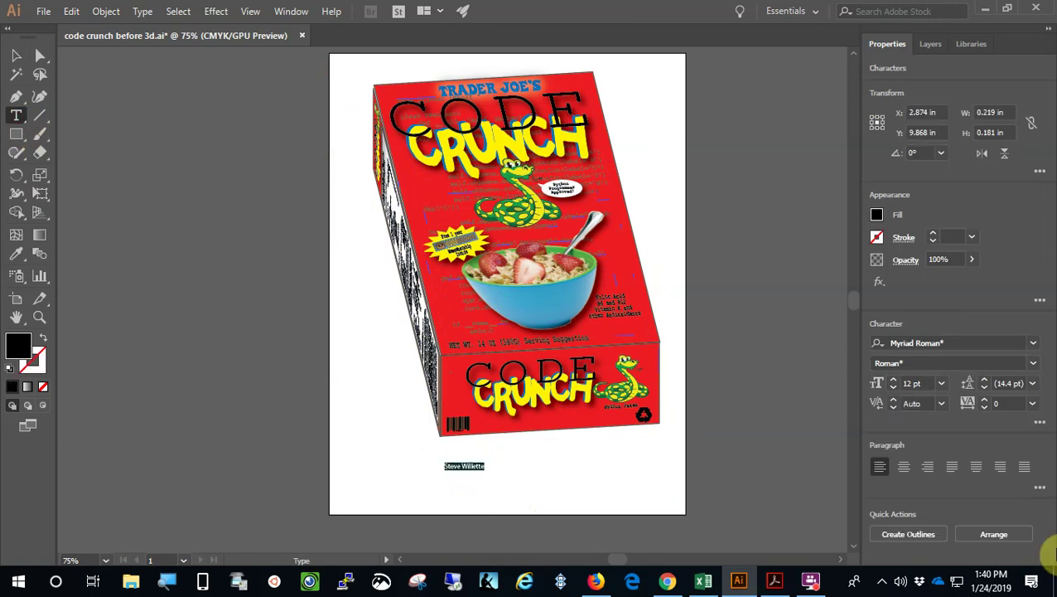
# Set the name text's font to Myriad Pro Regular
pyautogui.click(954, 344)
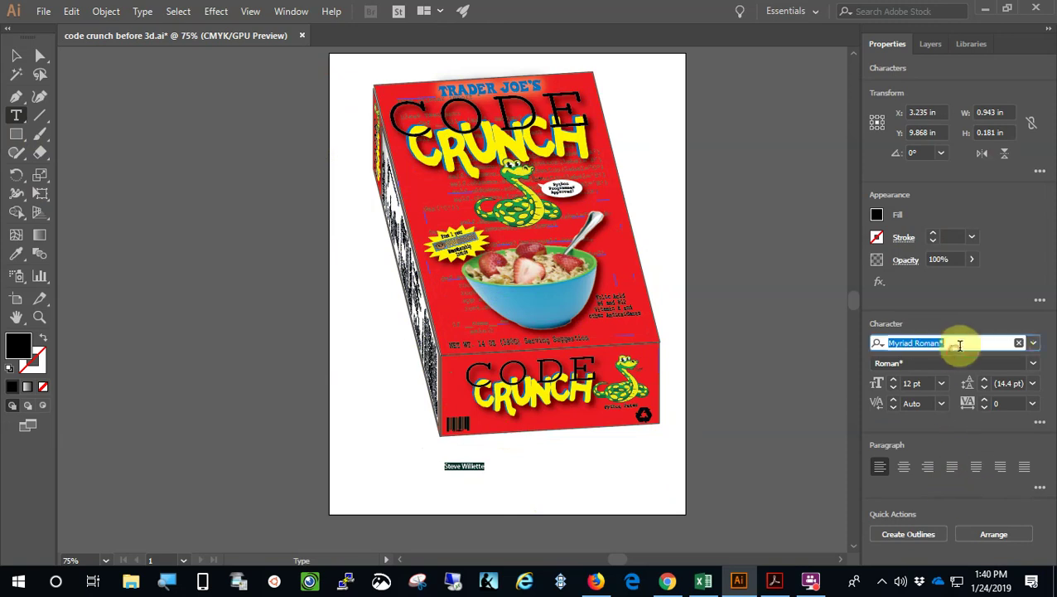
pyautogui.click(1033, 343)
pyautogui.click(734, 406)
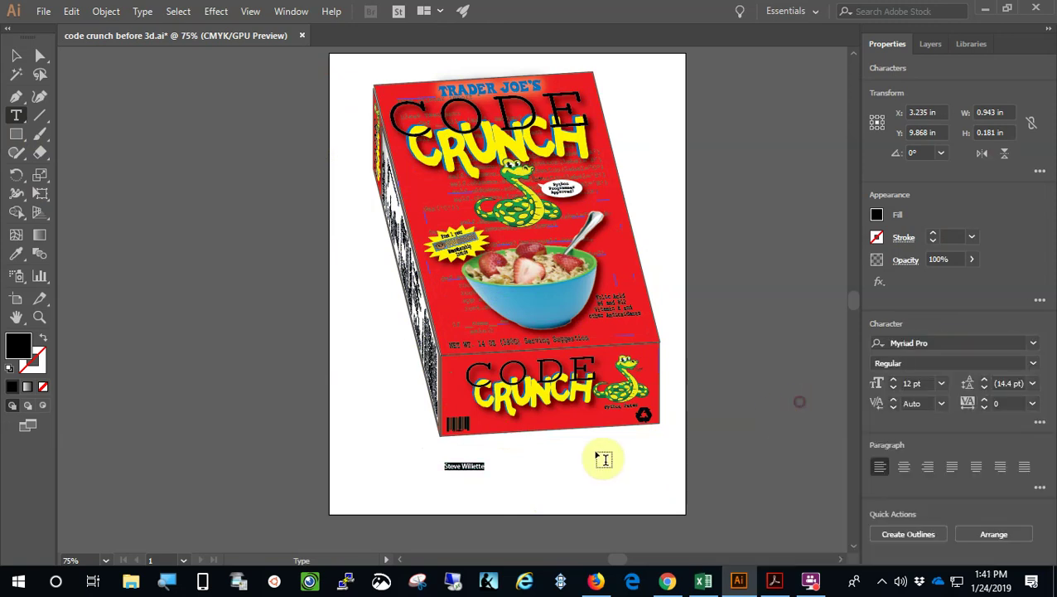
# Enlarge the name to about 36 pt and centre it beneath the box
pyautogui.click(16, 56)
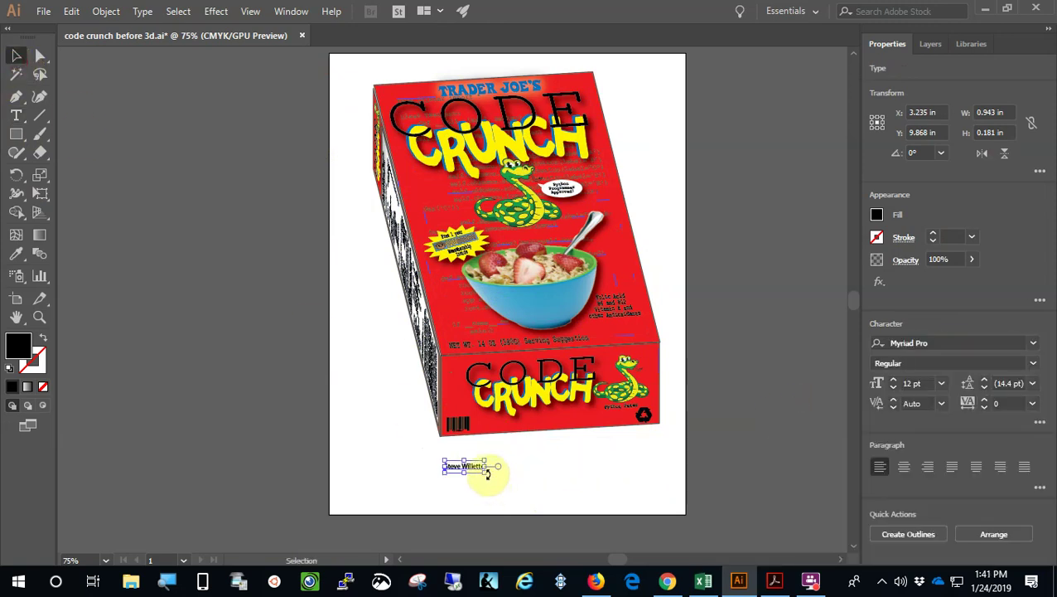
pyautogui.moveTo(485, 473); pyautogui.dragTo(554, 490)
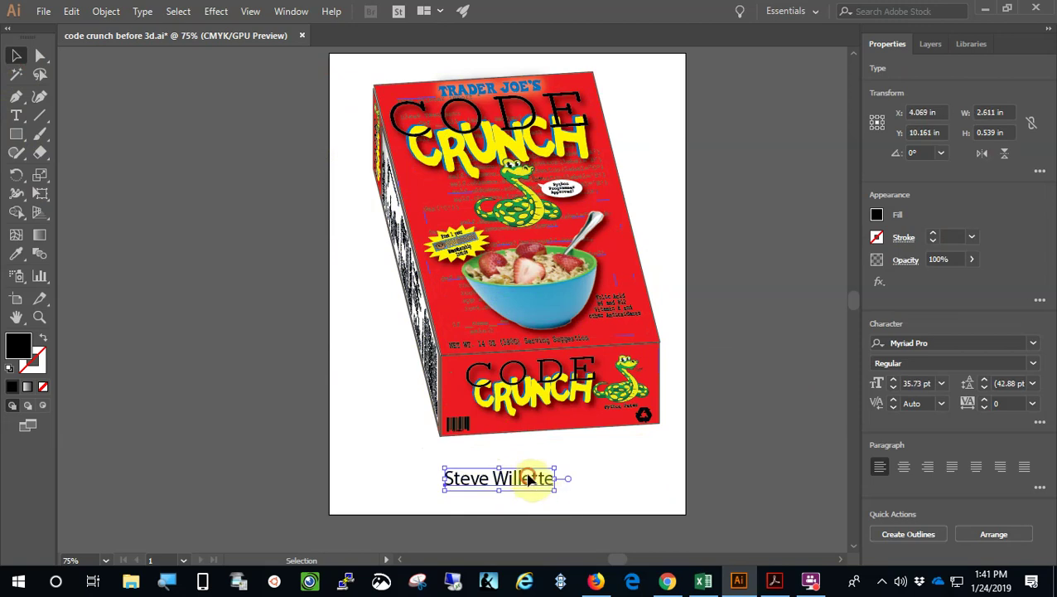
pyautogui.moveTo(562, 474); pyautogui.dragTo(572, 463)
# Open File > Save As for code crunch before 3d.pdf and choose Adobe PDF (*.PDF) as the format
pyautogui.click(767, 479)
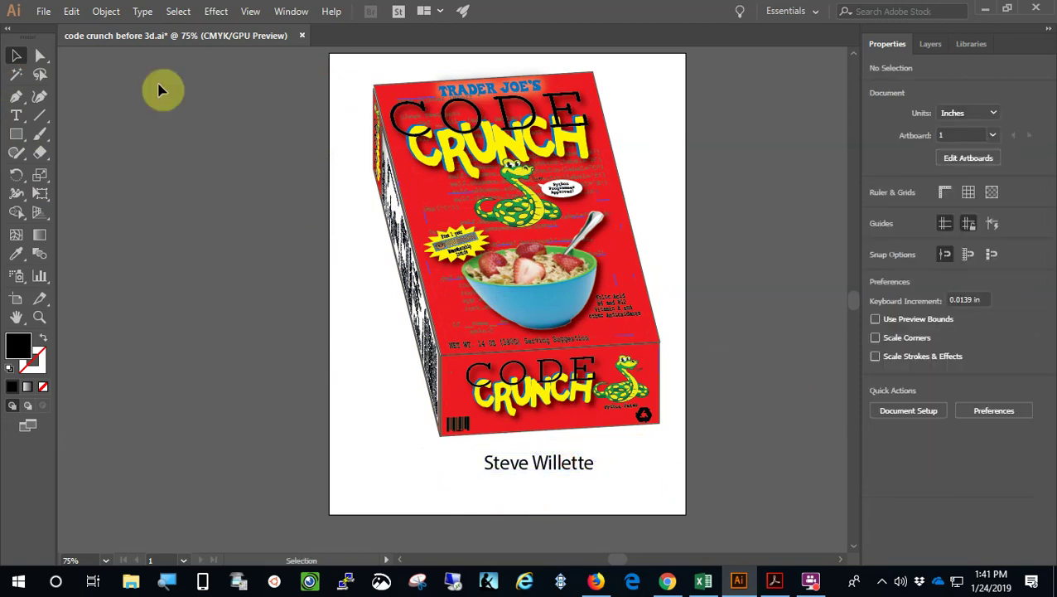
pyautogui.click(44, 11)
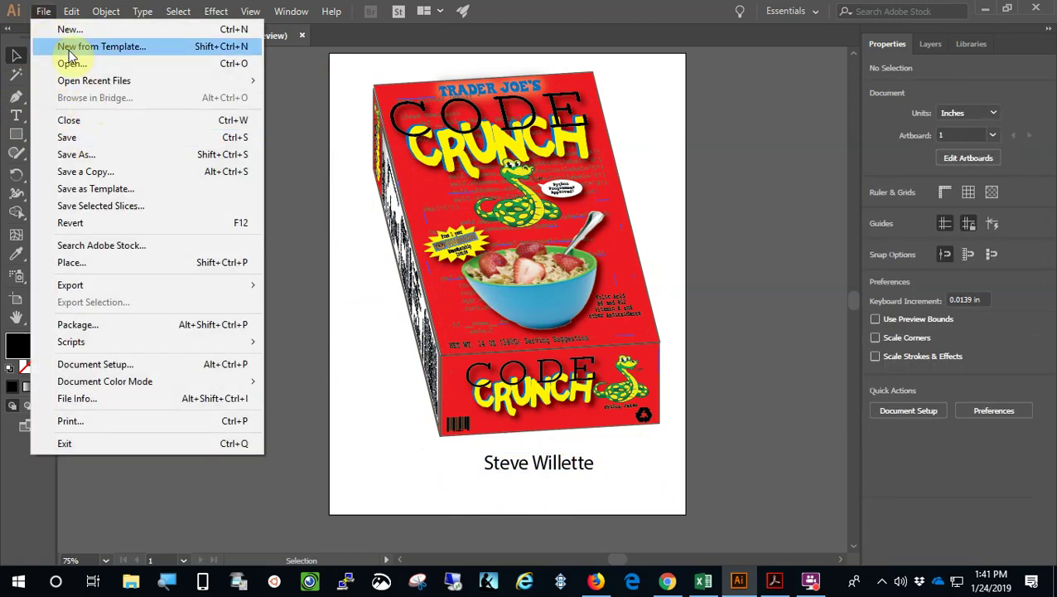
pyautogui.click(354, 261)
pyautogui.click(43, 13)
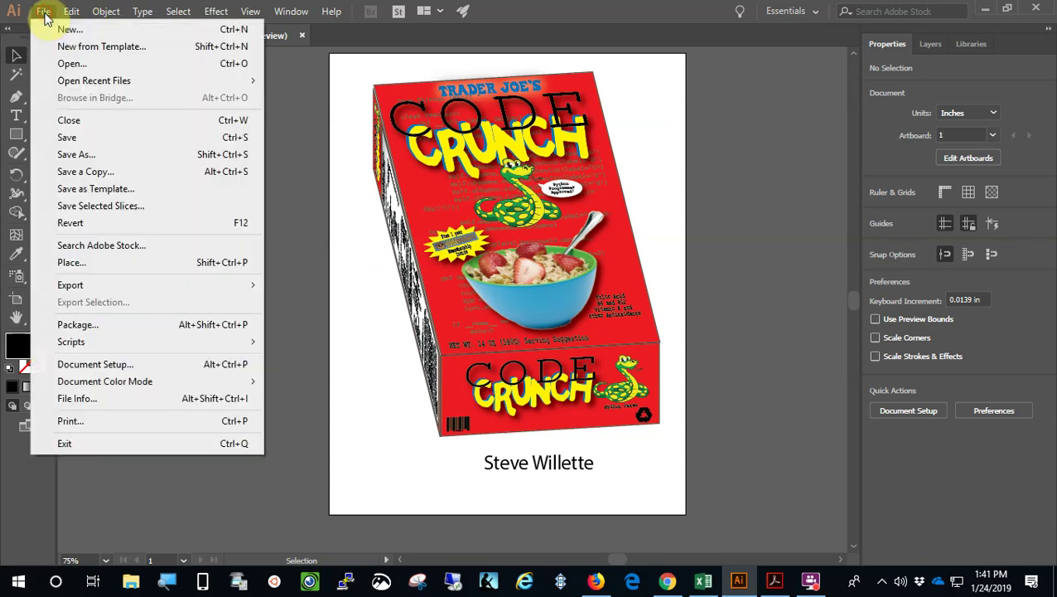
pyautogui.moveTo(75, 286)
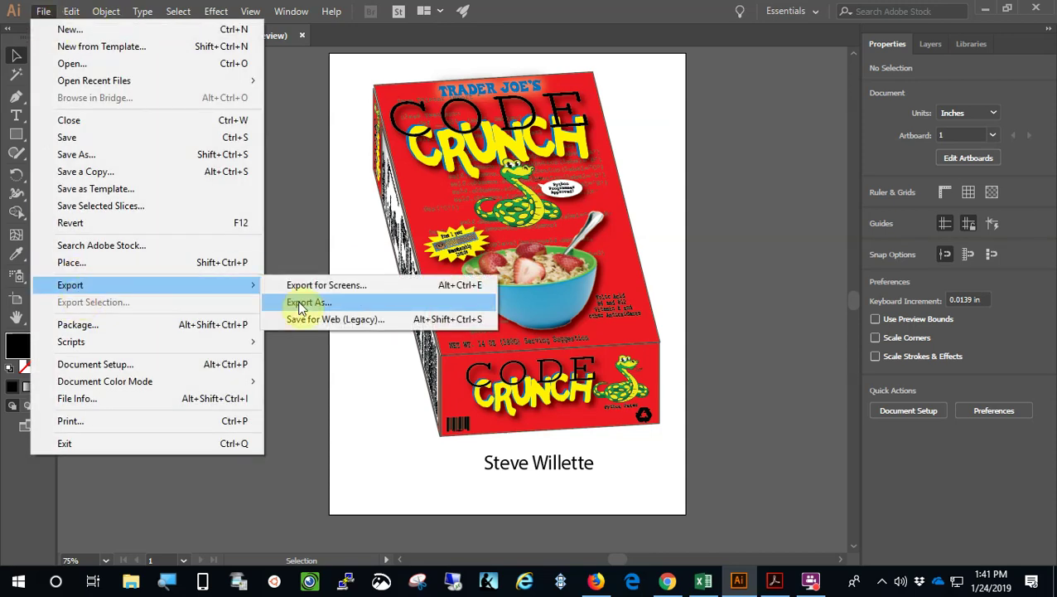
pyautogui.click(299, 204)
pyautogui.click(43, 11)
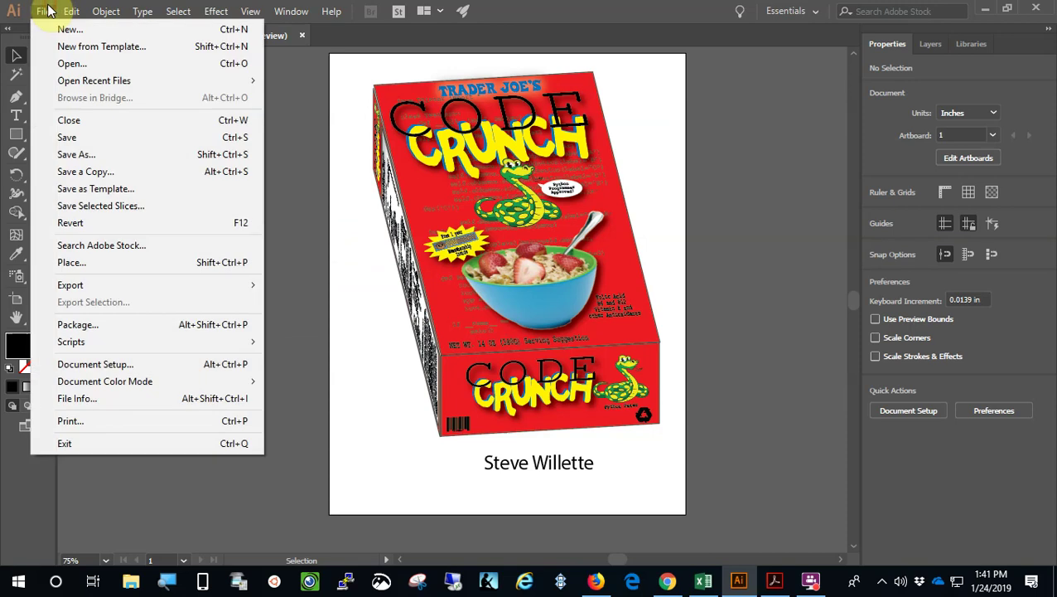
pyautogui.click(67, 155)
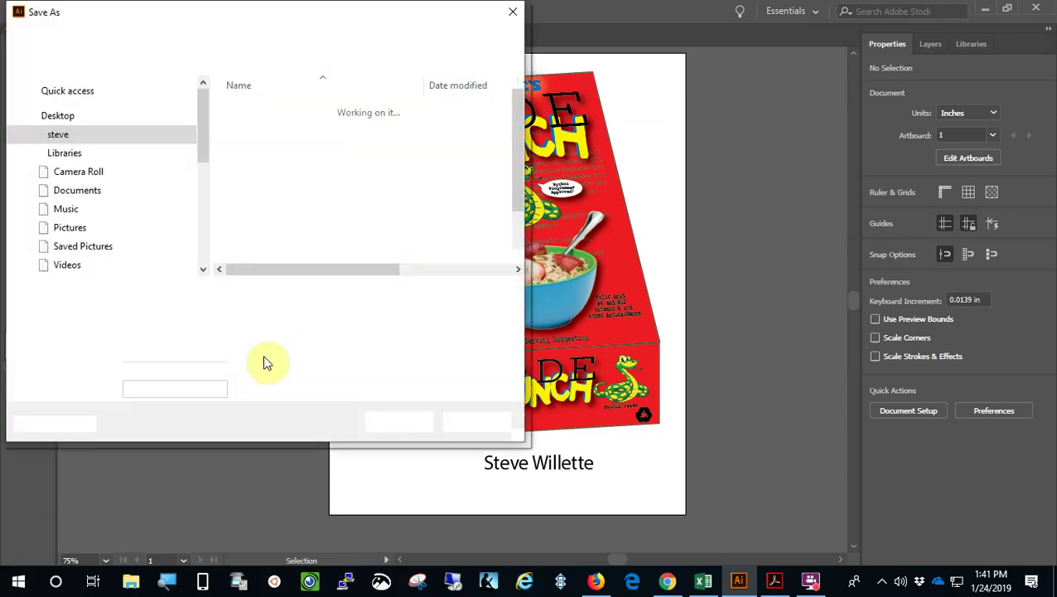
pyautogui.click(187, 314)
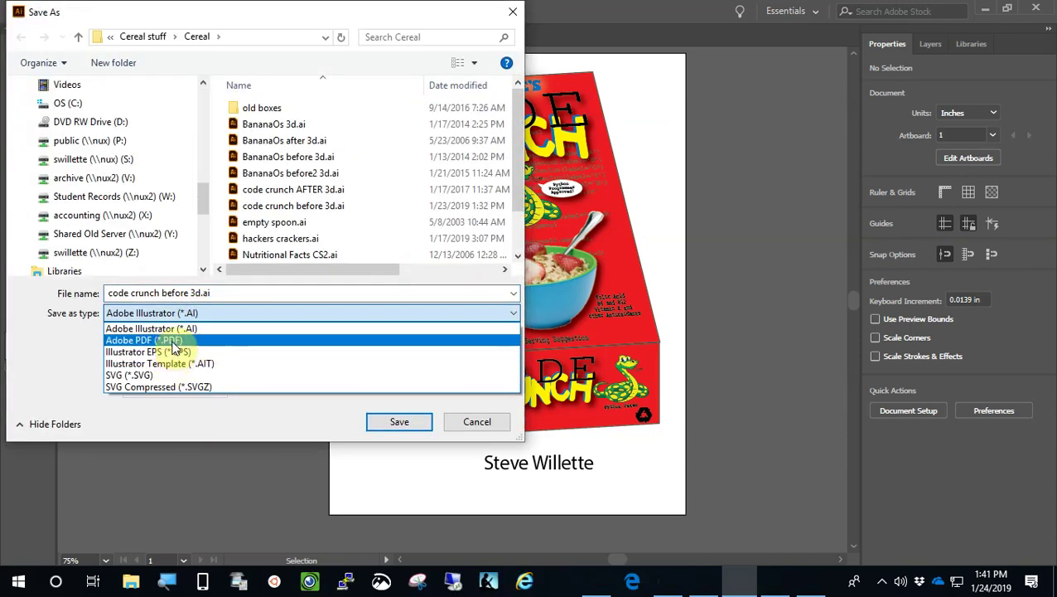
pyautogui.click(174, 340)
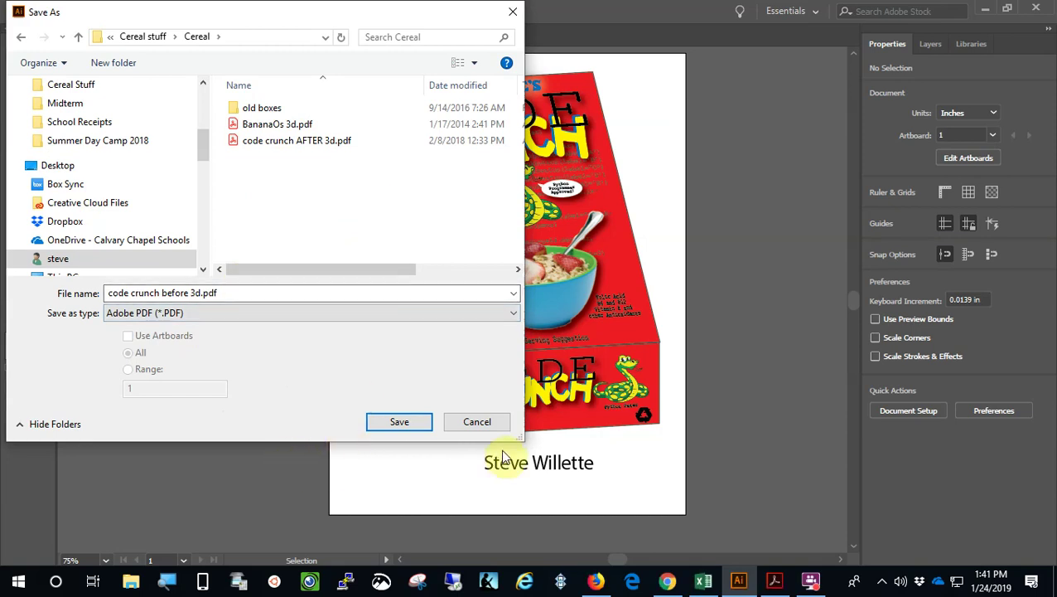
# Cancel the Save As dialog, keeping the unsaved box artwork in code crunch before 3d.ai
pyautogui.click(477, 424)
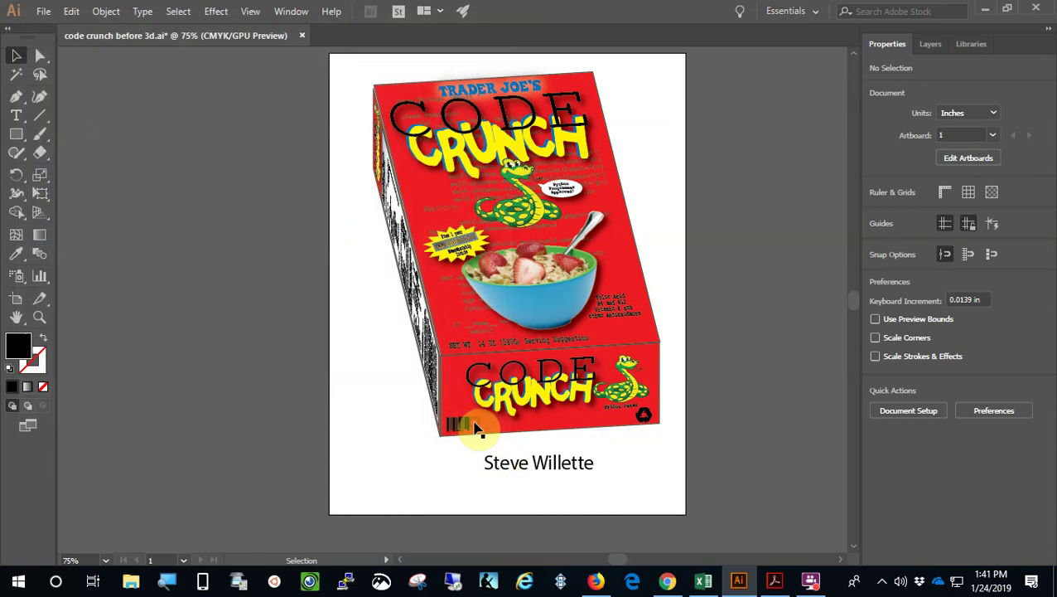